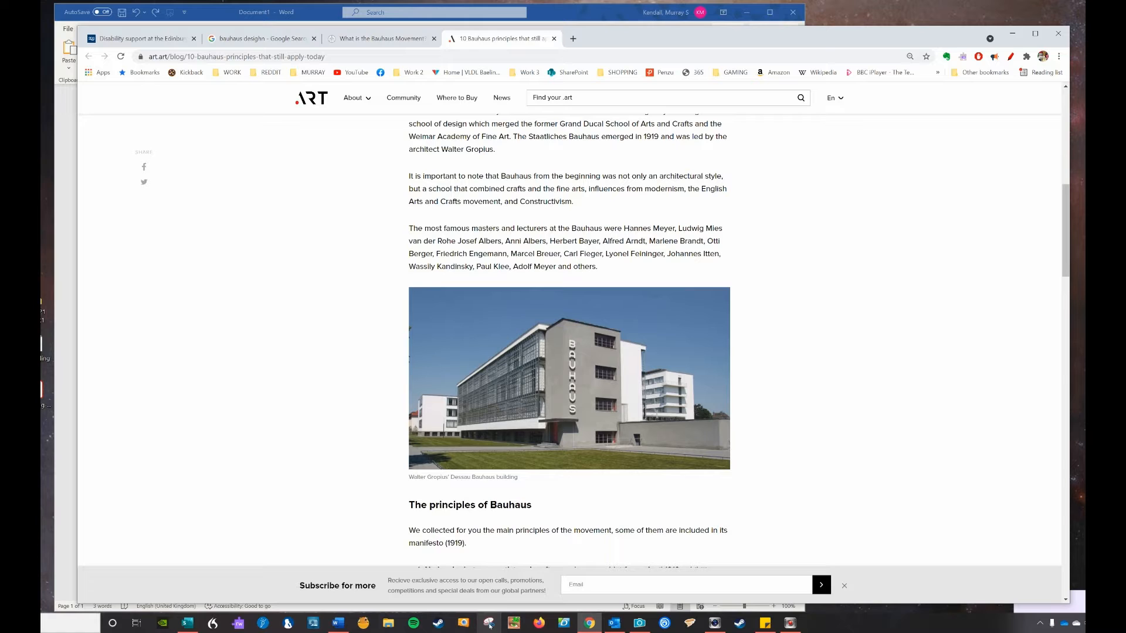
- Snip the famous-masters paragraph and Bauhaus building photo with Snipping Tool and highlight "The most famous masters and" in yellow
left_click(489, 624)
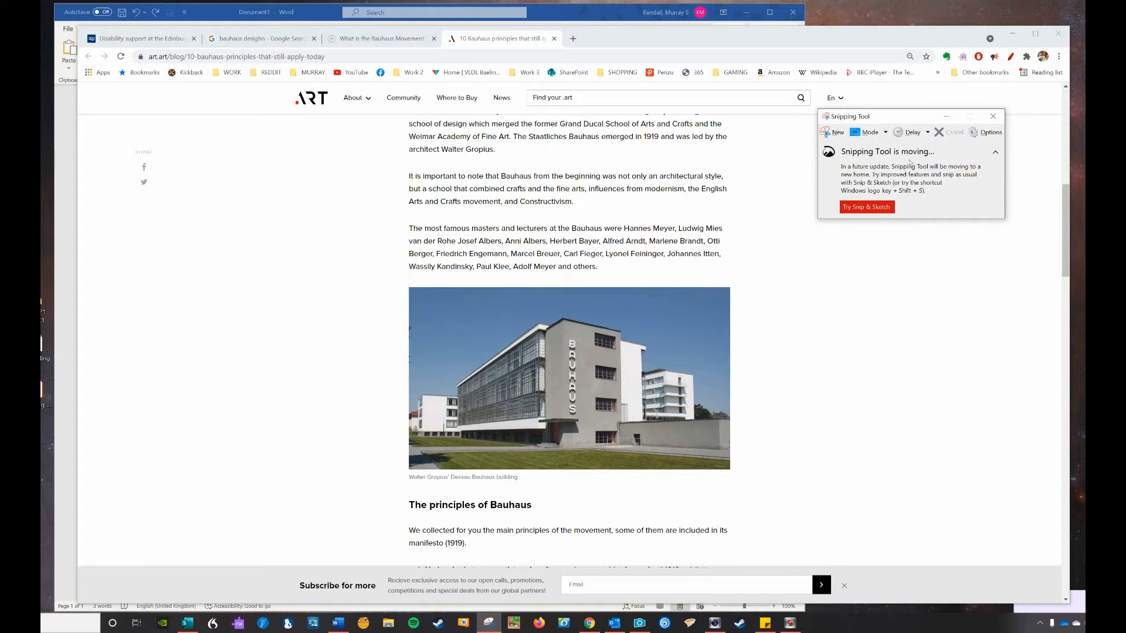
left_click(825, 133)
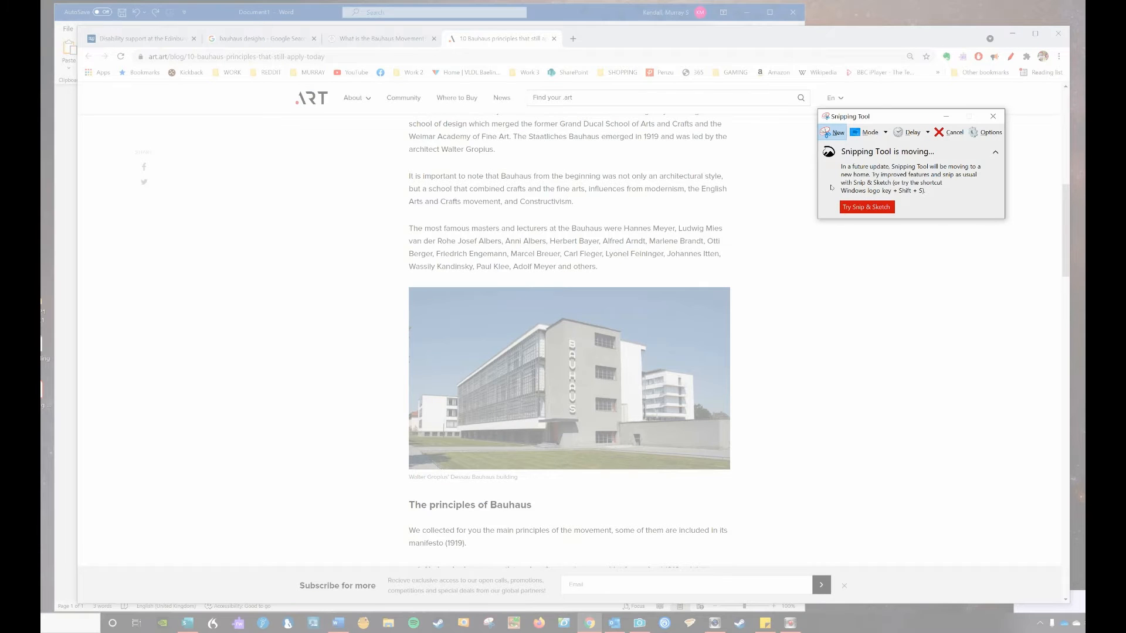
left_click_drag(395, 217, 740, 486)
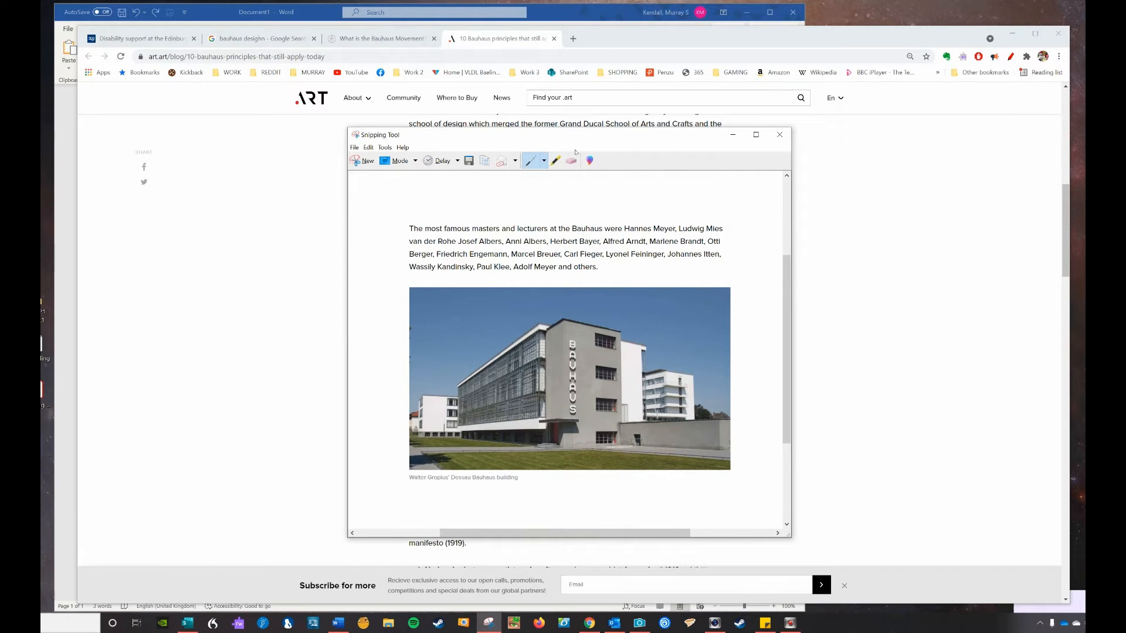
left_click(556, 160)
left_click_drag(409, 231, 515, 229)
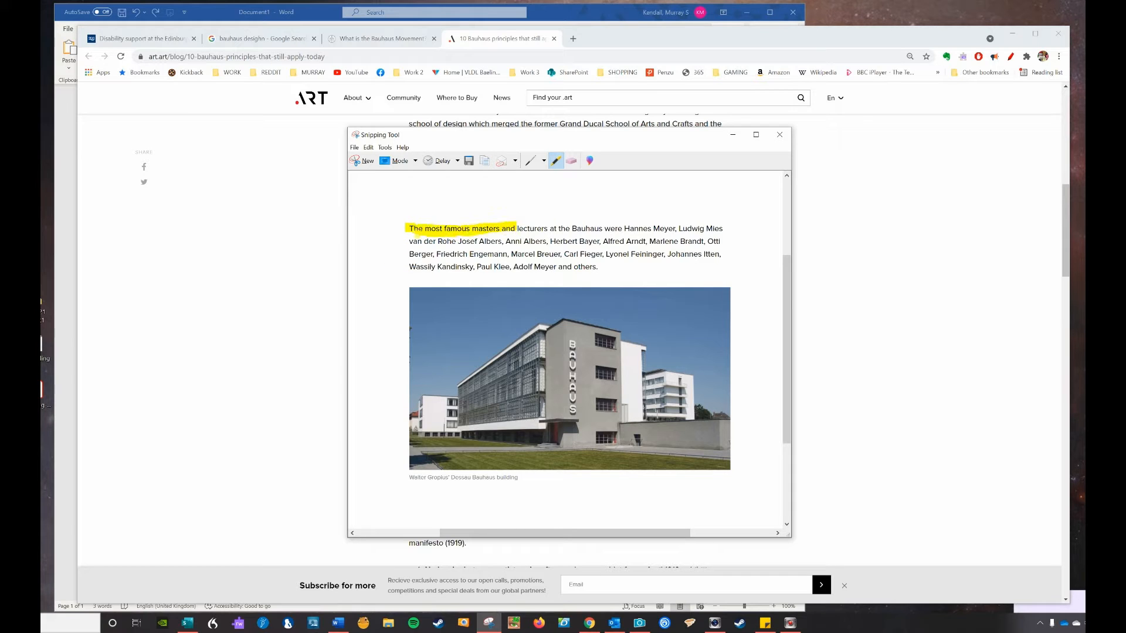
- Circle "Carl Fieger" on the snip with the pen and erase that circle again
left_click(543, 160)
mouse_move(581, 251)
left_mouse_down()
mouse_move(610, 269)
mouse_move(560, 261)
mouse_move(571, 245)
left_mouse_up()
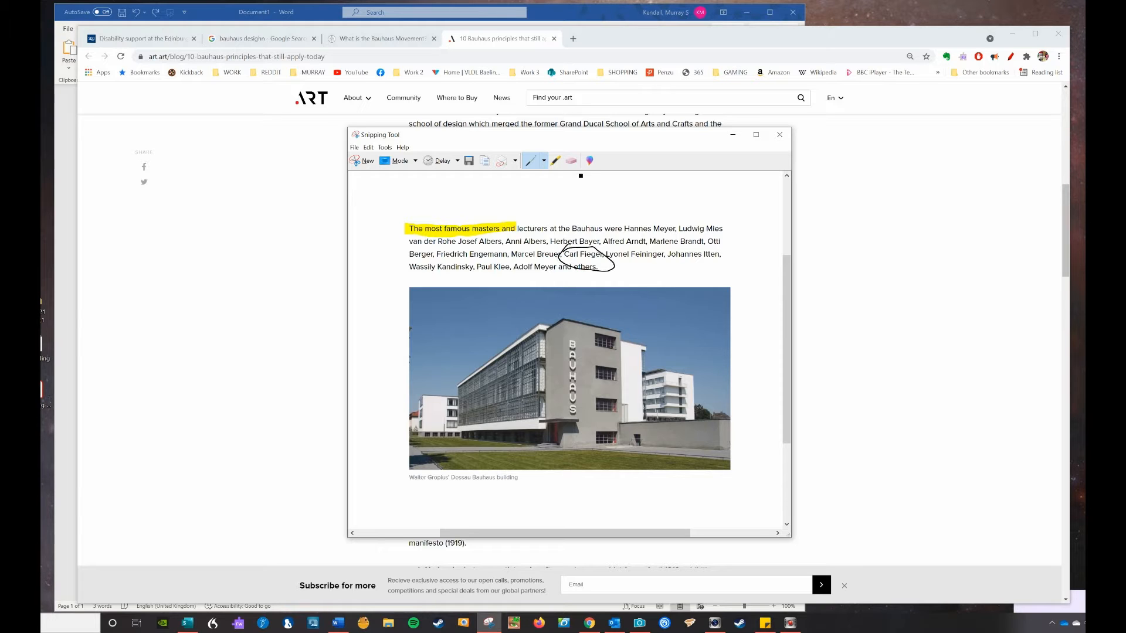
left_click(571, 161)
left_click(557, 252)
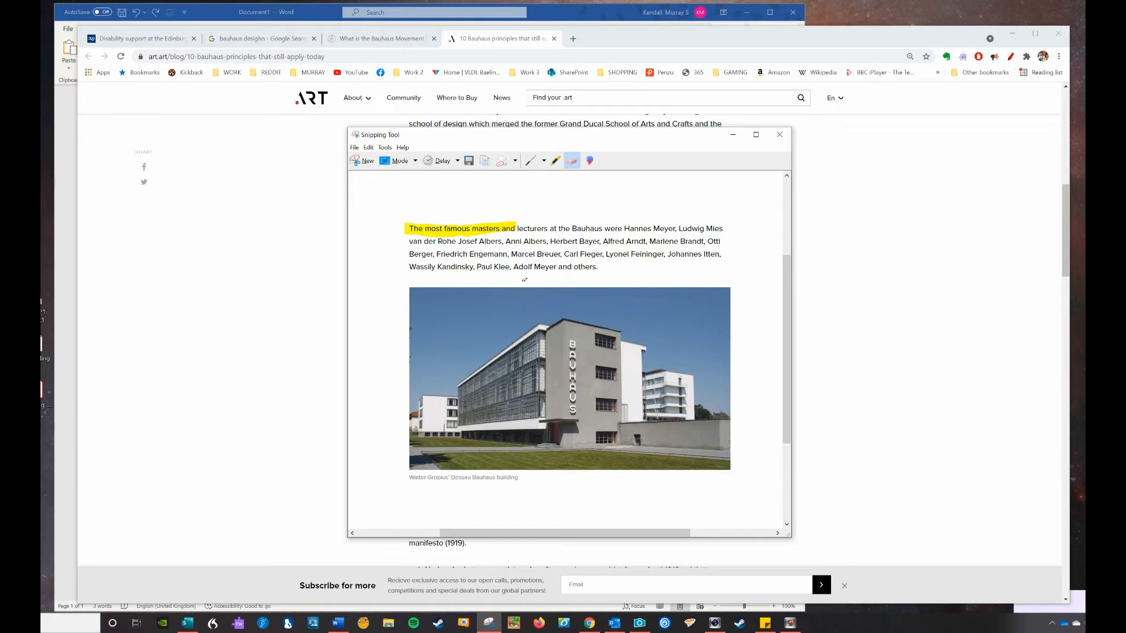
- Copy the highlighted snip, close Snipping Tool and paste it under the "Examples of Bauhaus" heading in Word, adding a new line below
left_click(371, 147)
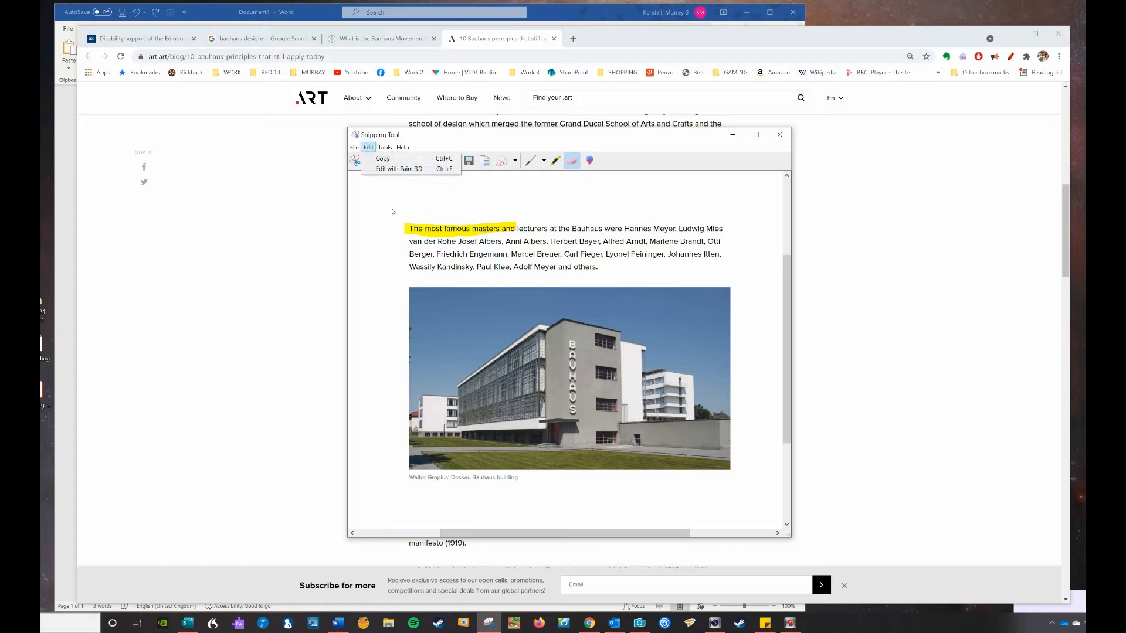
left_click(383, 158)
left_click(779, 135)
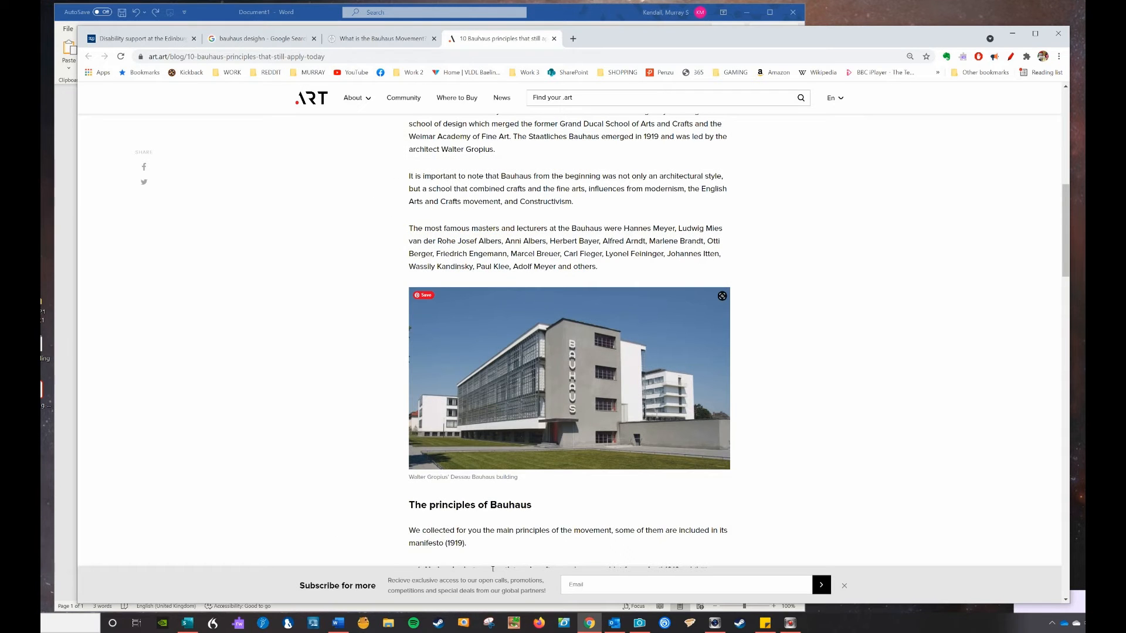
left_click(338, 623)
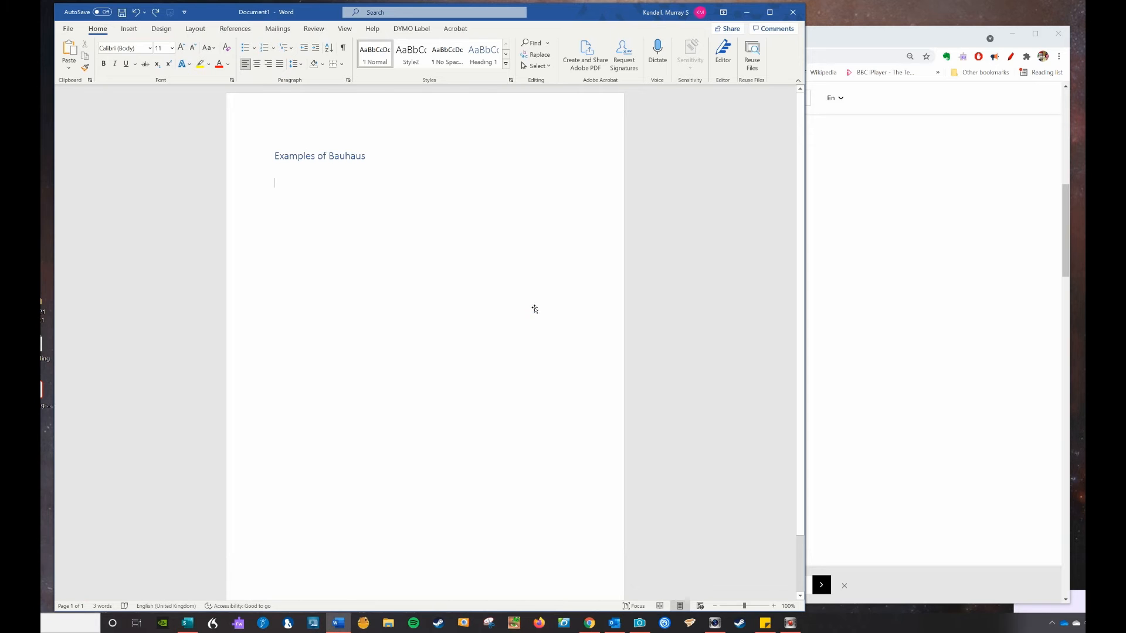
key("ctrl+v")
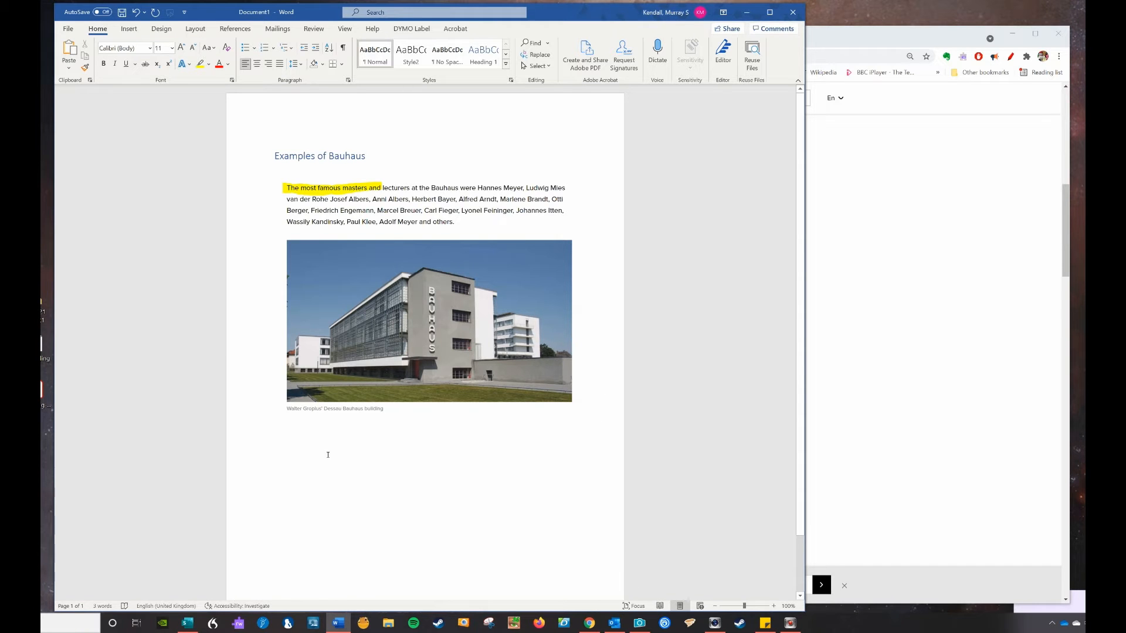
key("Return")
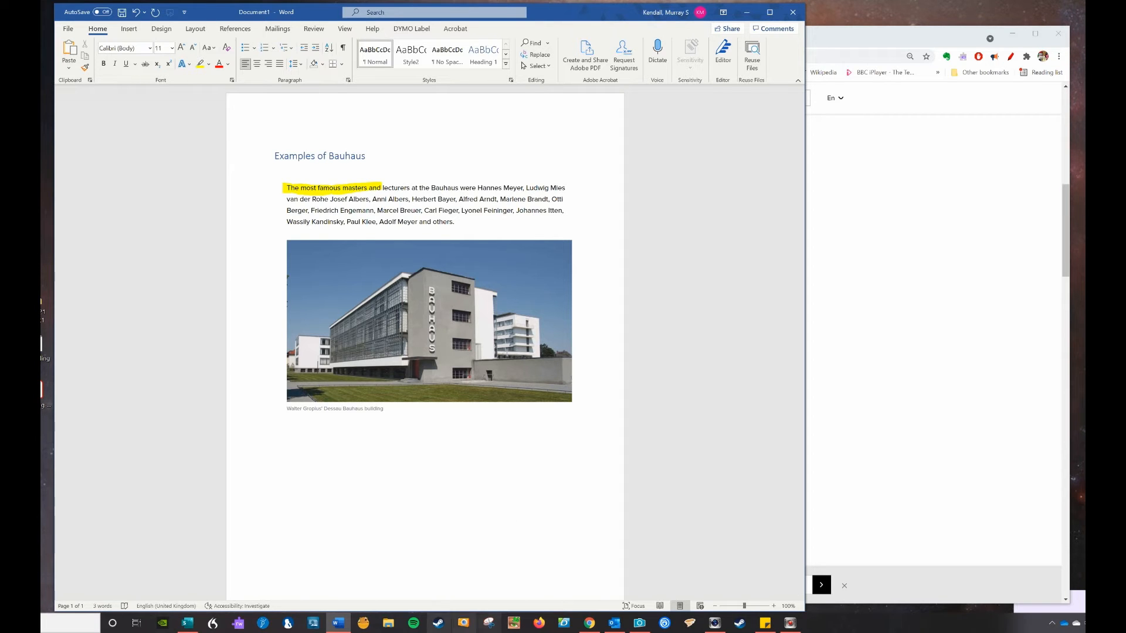
- Return to the Bauhaus article in Chrome and snip its IKEA paragraph and furniture photo immediately with Snip & Sketch
left_click(590, 625)
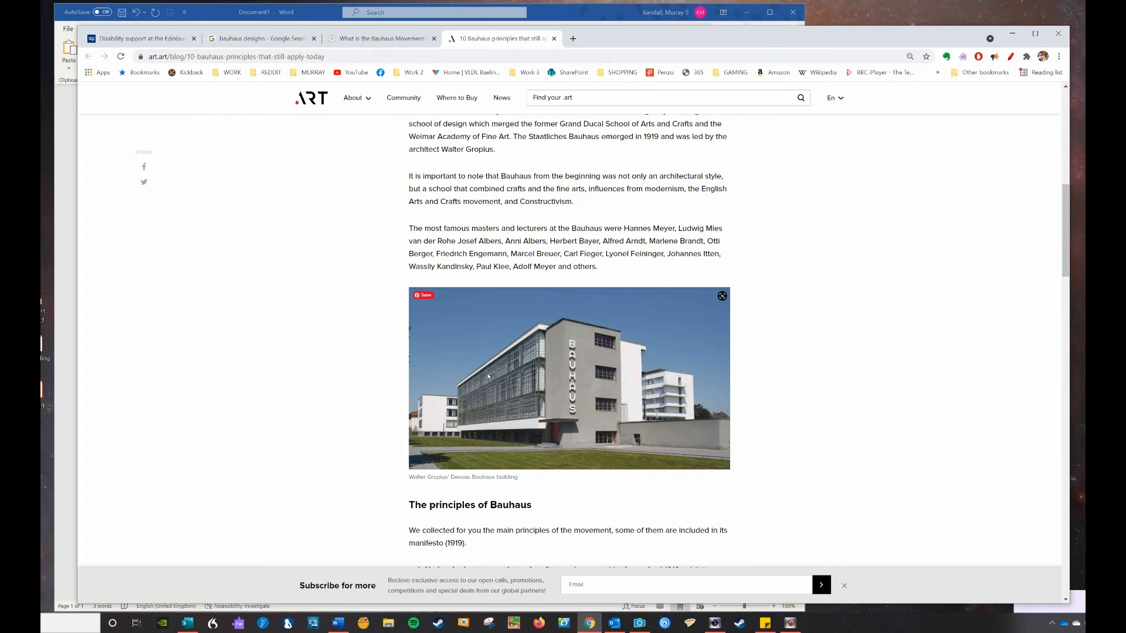
scroll(490, 388, "up", 9)
scroll(488, 392, "down", 14)
scroll(488, 392, "down", 15)
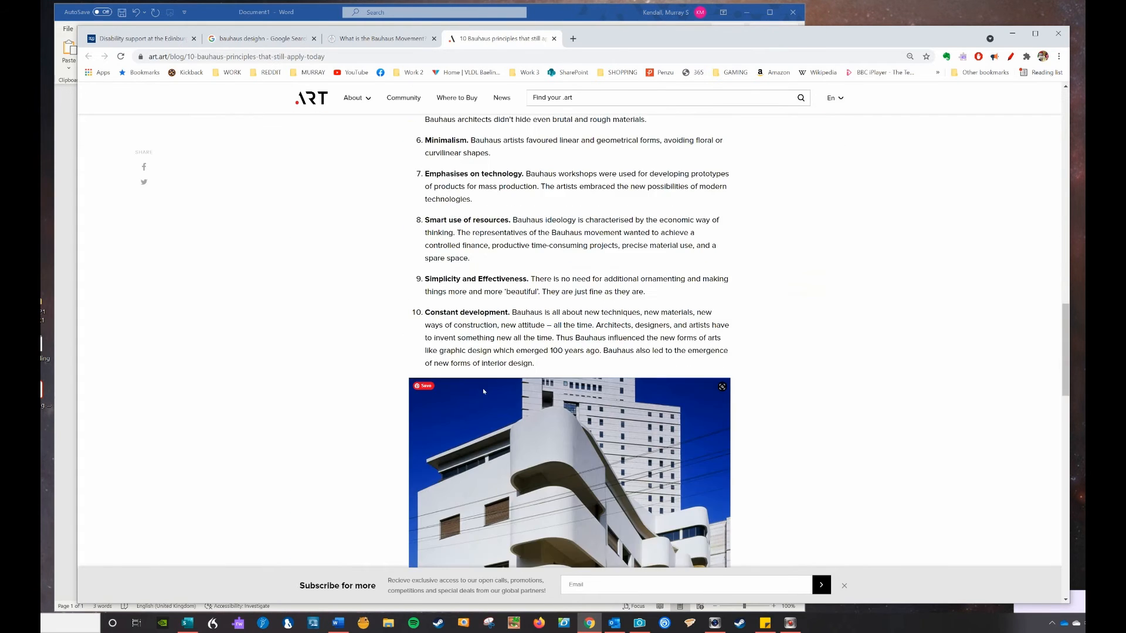
scroll(480, 389, "up", 3)
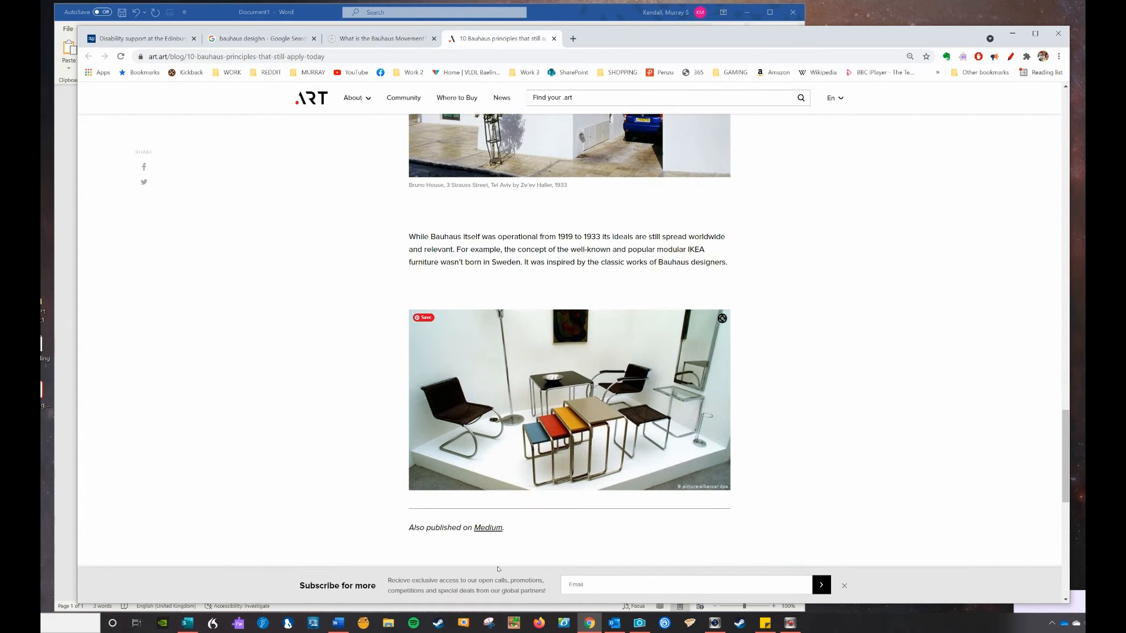
left_click(489, 625)
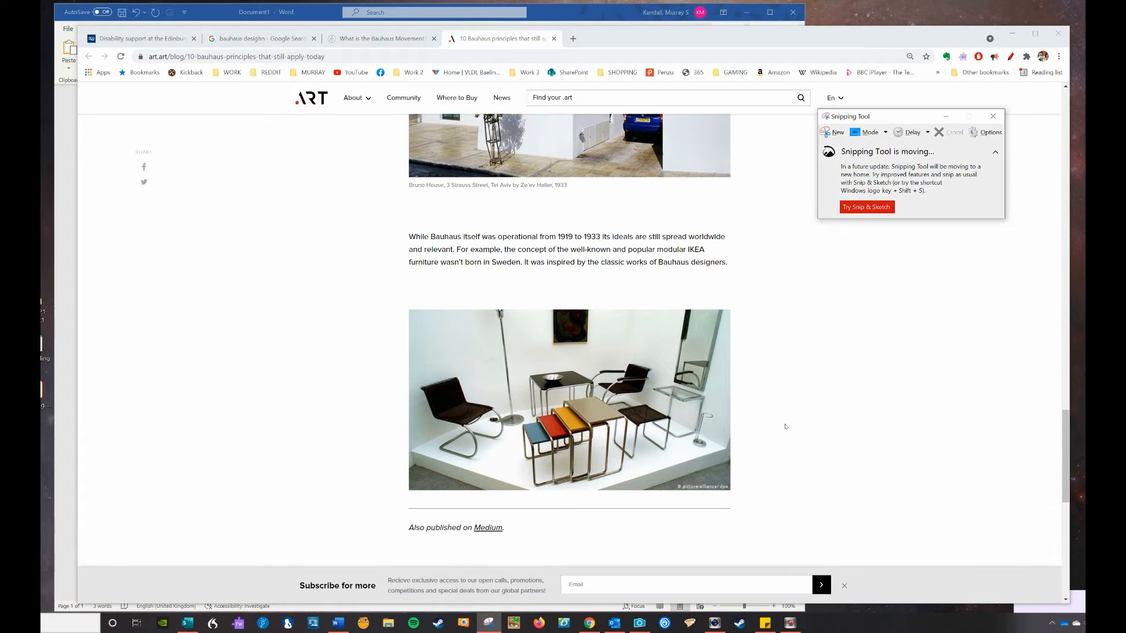
left_click(868, 208)
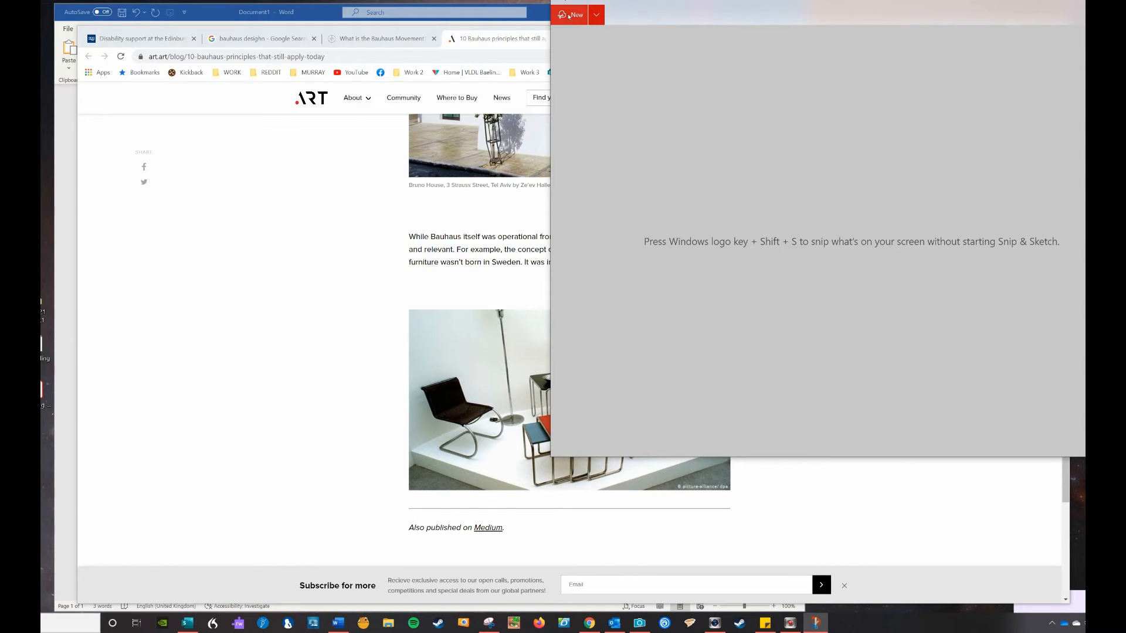
left_click(596, 14)
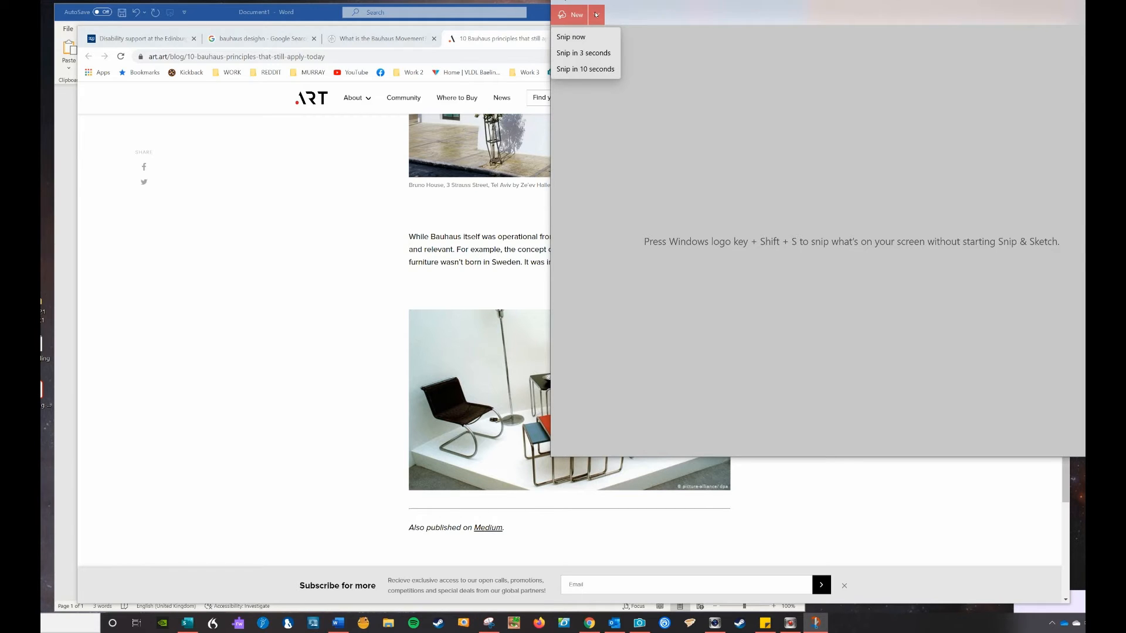
left_click(577, 38)
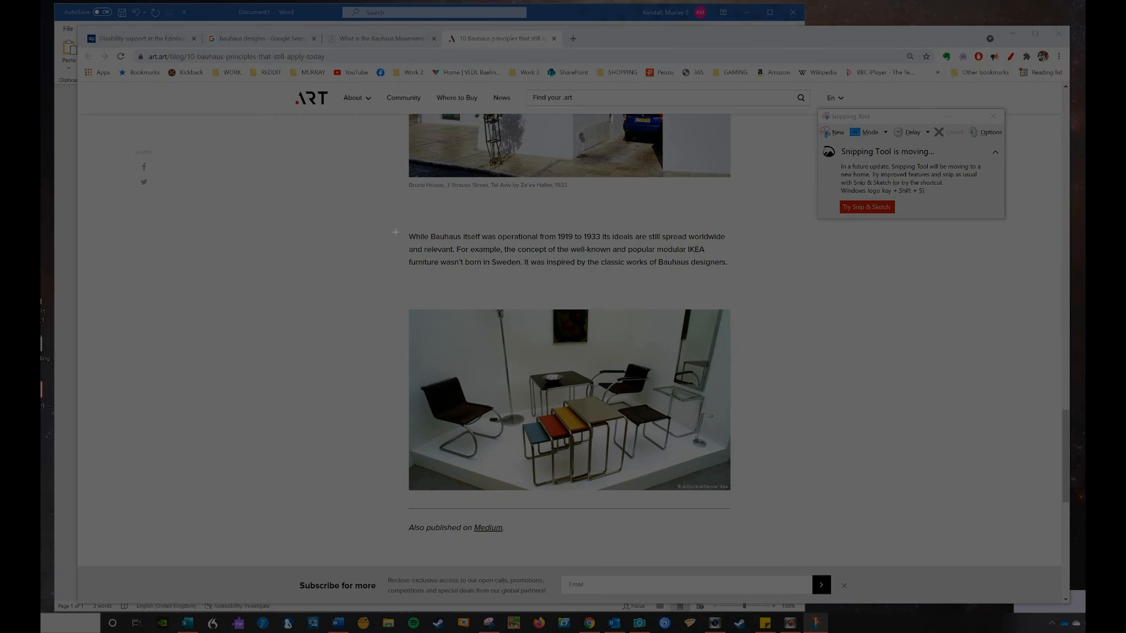
mouse_move(387, 217)
left_mouse_down()
mouse_move(777, 527)
mouse_move(752, 498)
left_mouse_up()
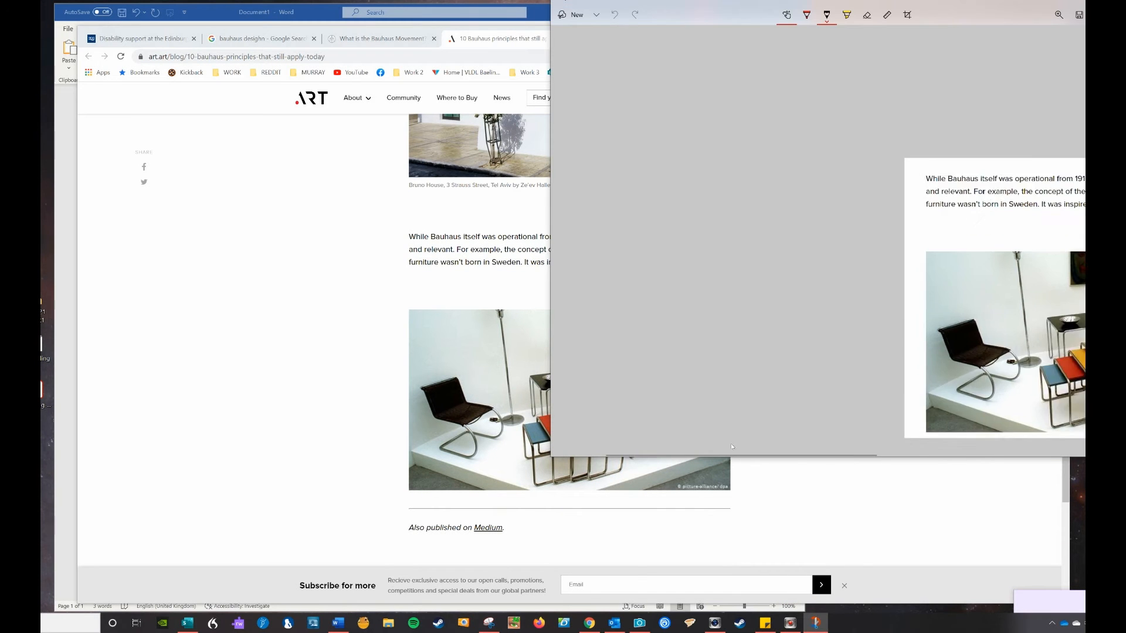
- Highlight "While Bauhaus" in yellow and circle "furniture" with the red pen on the snip
left_click(847, 15)
left_click_drag(689, 123, 742, 123)
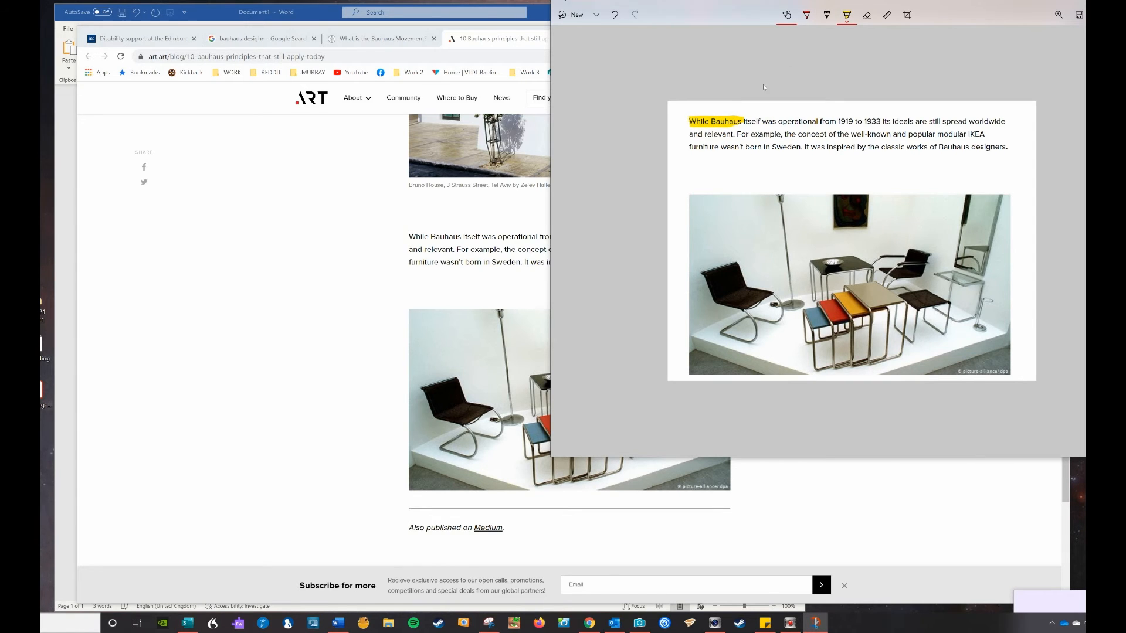
left_click(807, 24)
mouse_move(694, 158)
left_mouse_down()
mouse_move(682, 154)
mouse_move(695, 139)
mouse_move(727, 145)
mouse_move(686, 162)
left_mouse_up()
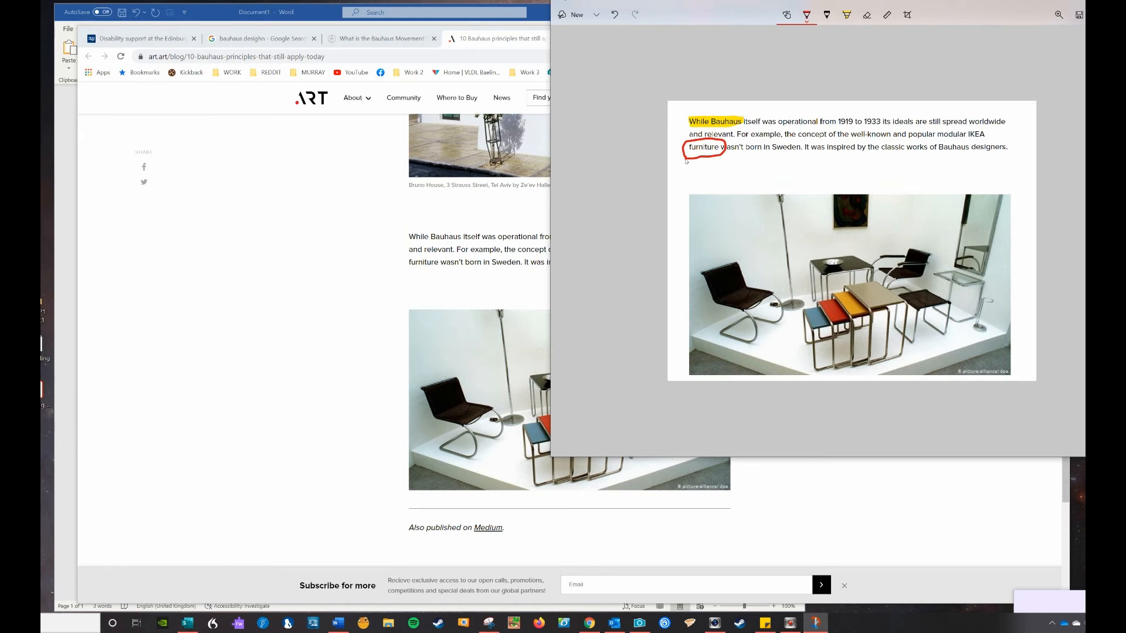
- Circle "It was inspired by the" in pencil and handwrite "WORDS" between the paragraph and the photo
left_click(827, 15)
mouse_move(797, 143)
left_mouse_down()
mouse_move(888, 140)
mouse_move(853, 155)
mouse_move(807, 154)
mouse_move(799, 141)
left_mouse_up()
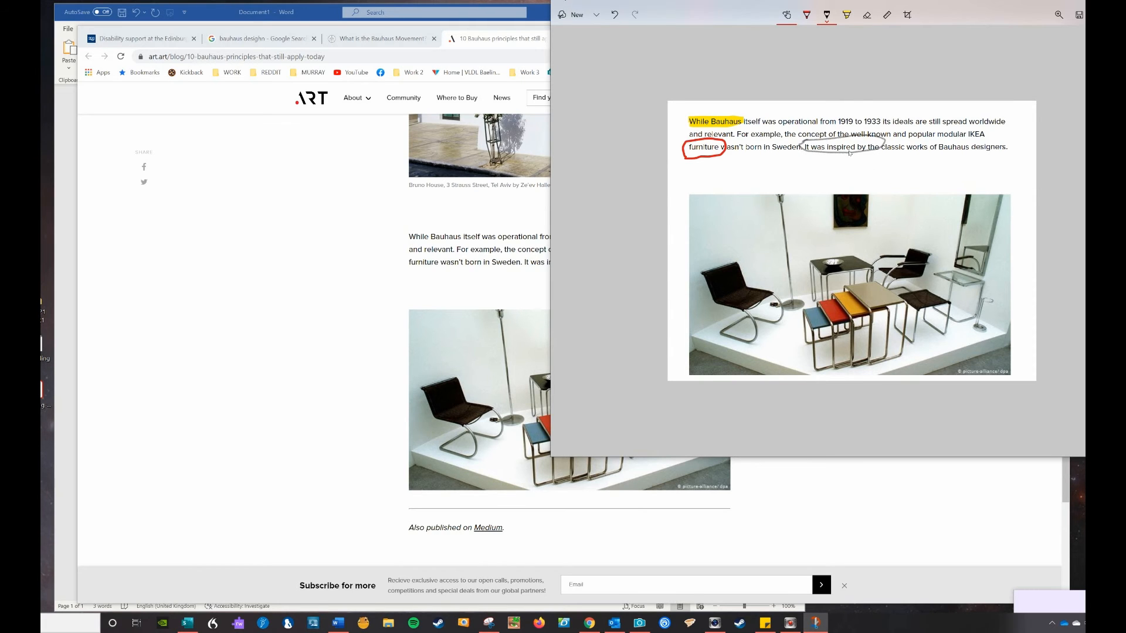
left_click(787, 16)
left_click(787, 16)
mouse_move(742, 165)
left_mouse_down()
mouse_move(757, 182)
mouse_move(762, 168)
mouse_move(791, 175)
left_mouse_up()
- Look over the sharing targets for the annotated snip and the timing options for a new snip
key("ctrl+shift+s")
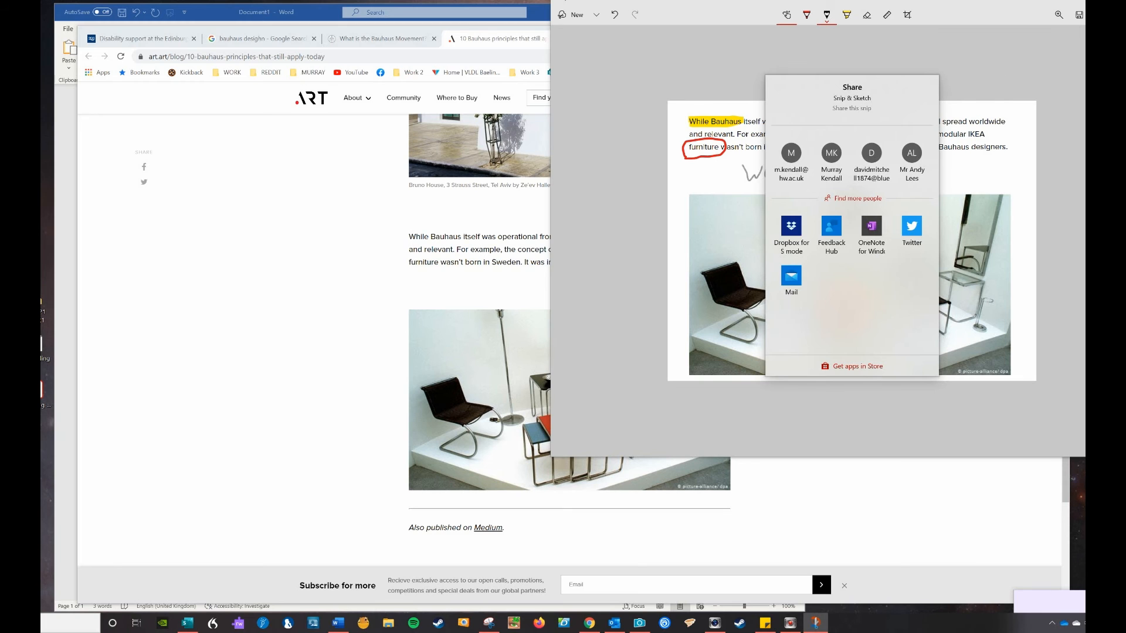
key("Escape")
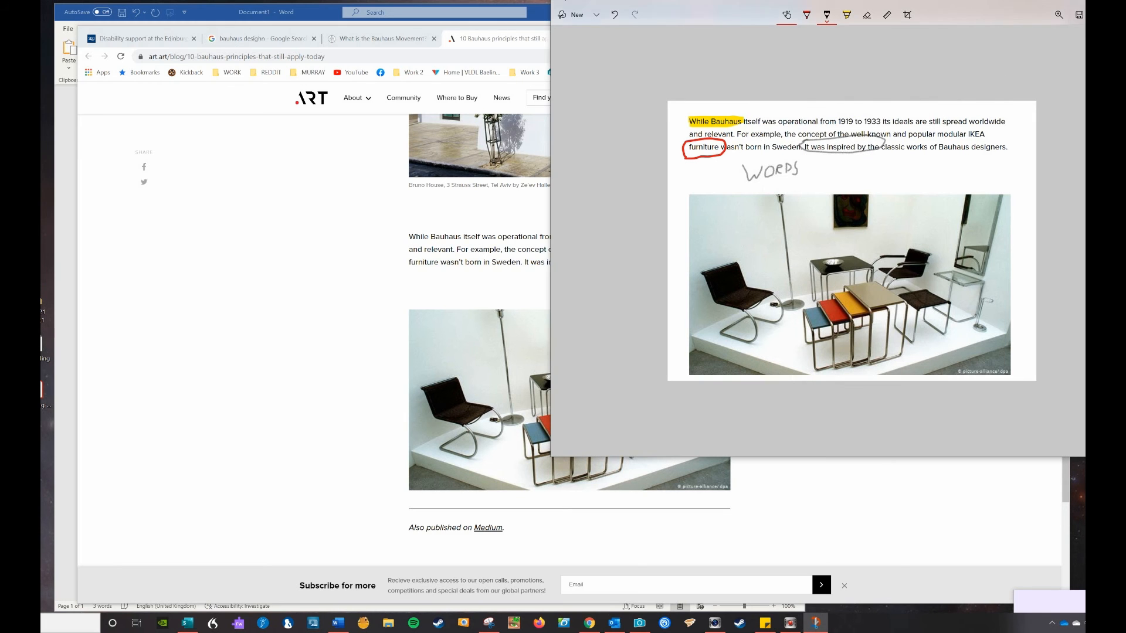
left_click(596, 14)
left_click(597, 14)
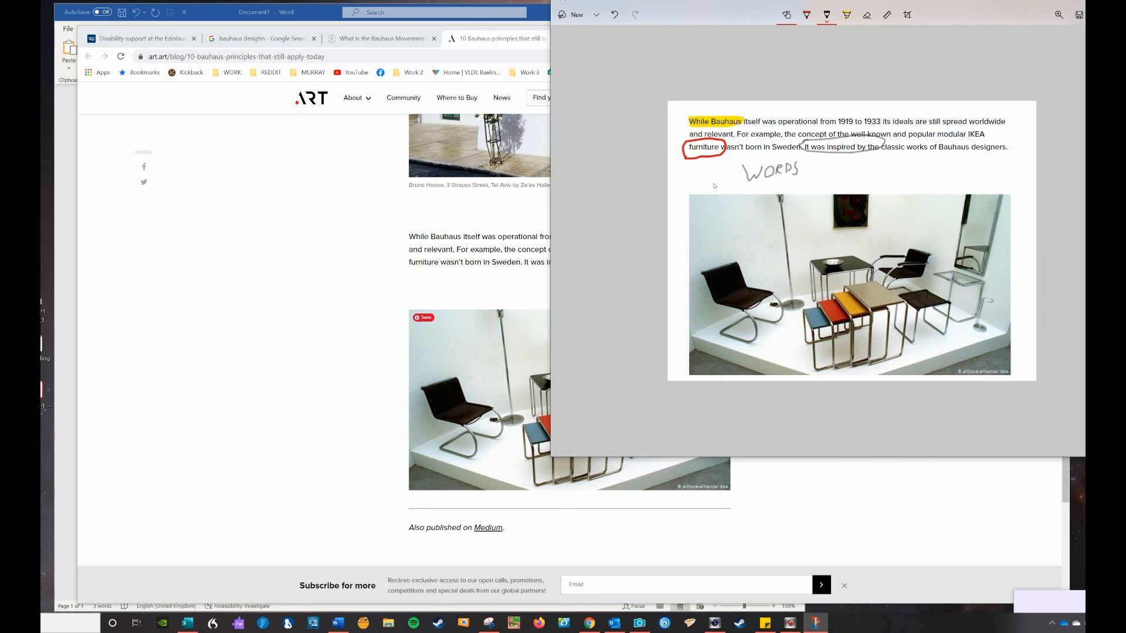
- Close Snip & Sketch and paste the annotated furniture snip below the building snip in the Word document
left_click(1085, 2)
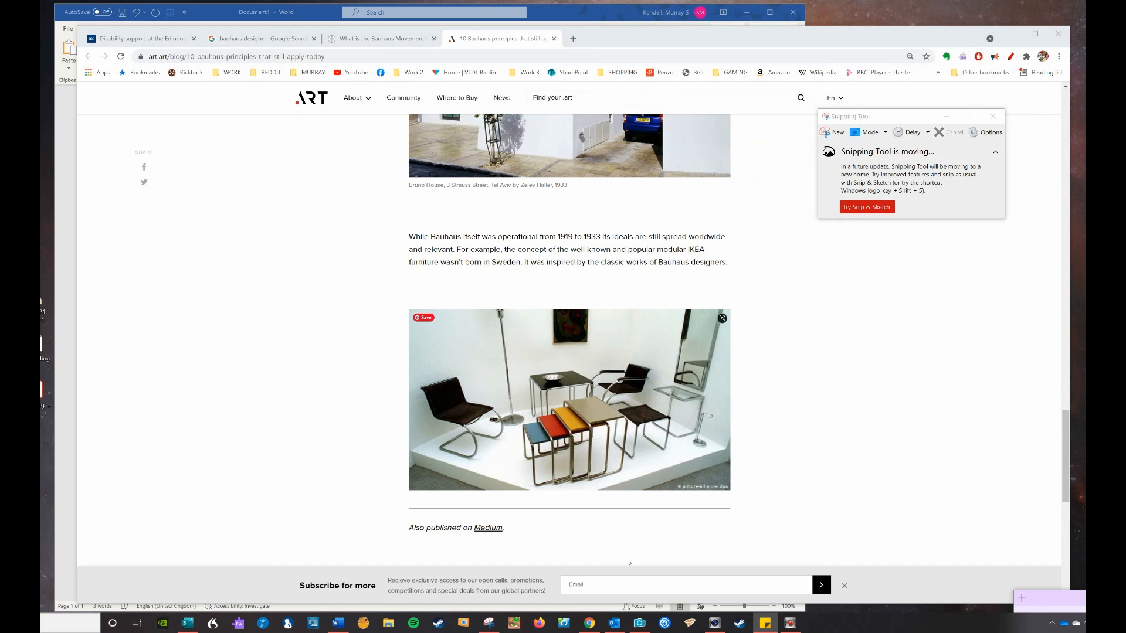
left_click(338, 623)
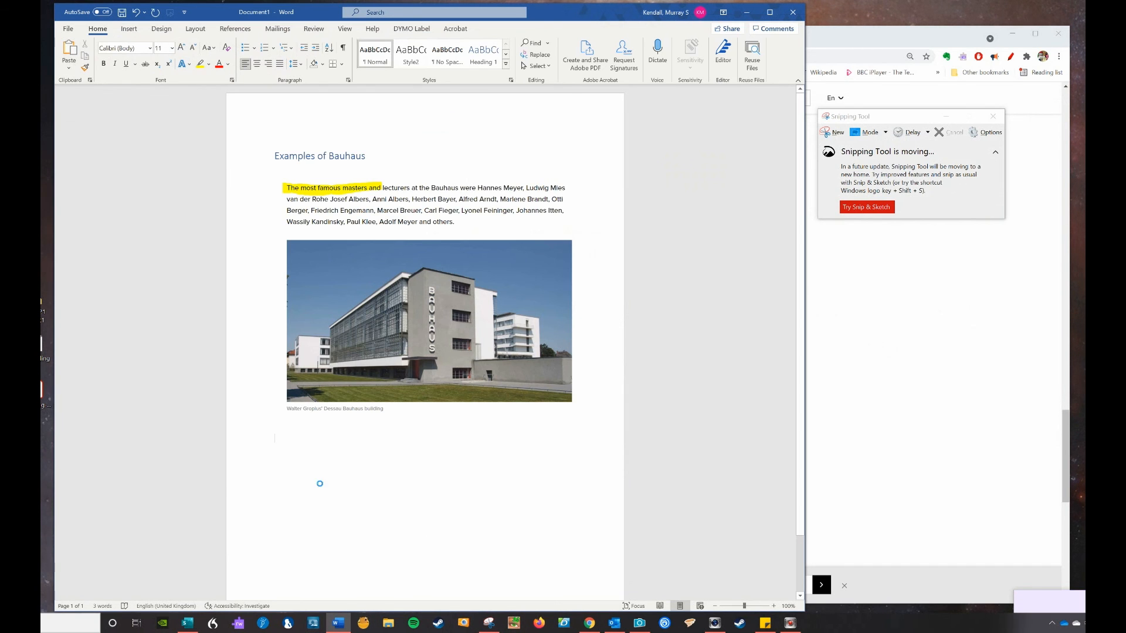
key("ctrl+v")
scroll(465, 394, "down", 3)
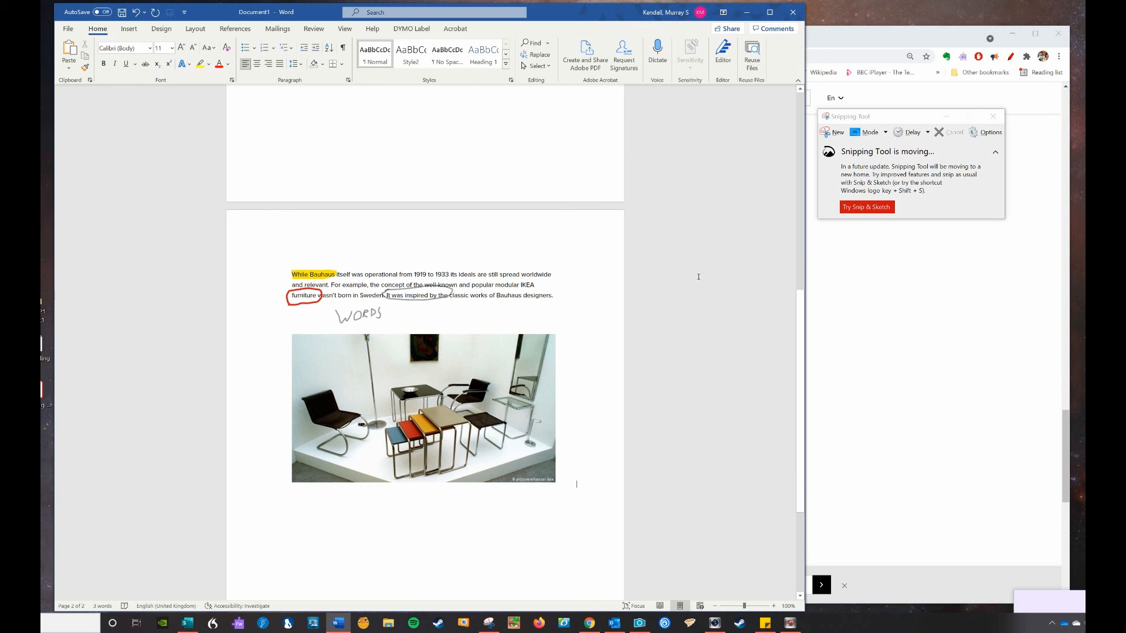
- Clear the desktop by closing Snipping Tool and the Word document and minimizing the browser window
left_click(992, 116)
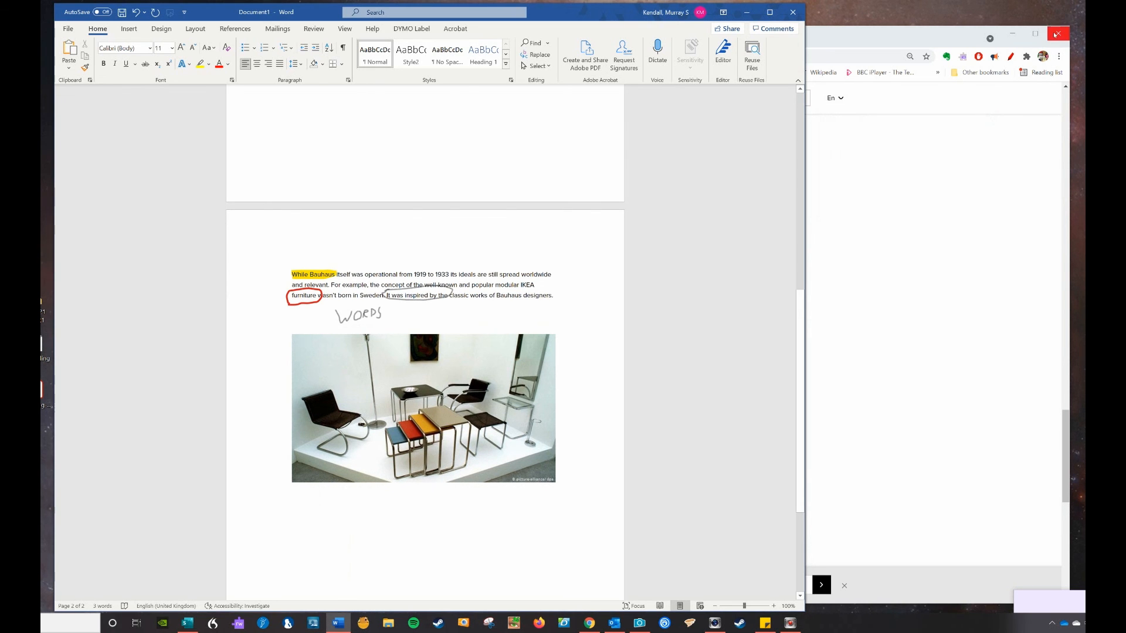
left_click_drag(608, 6, 638, 3)
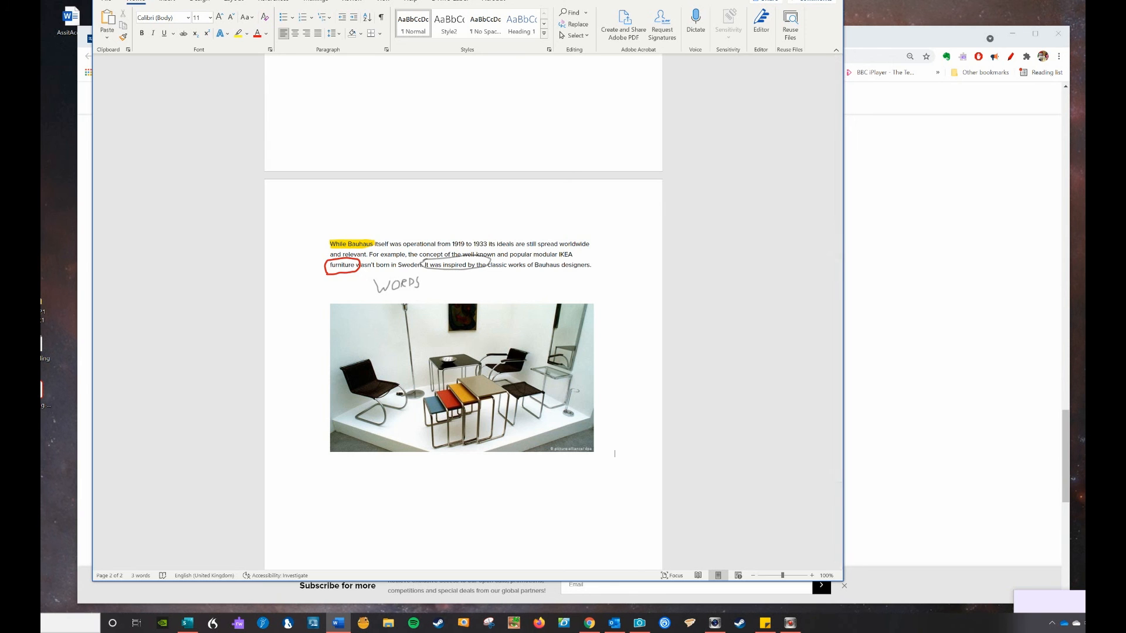
key("alt+F4")
left_click(509, 338)
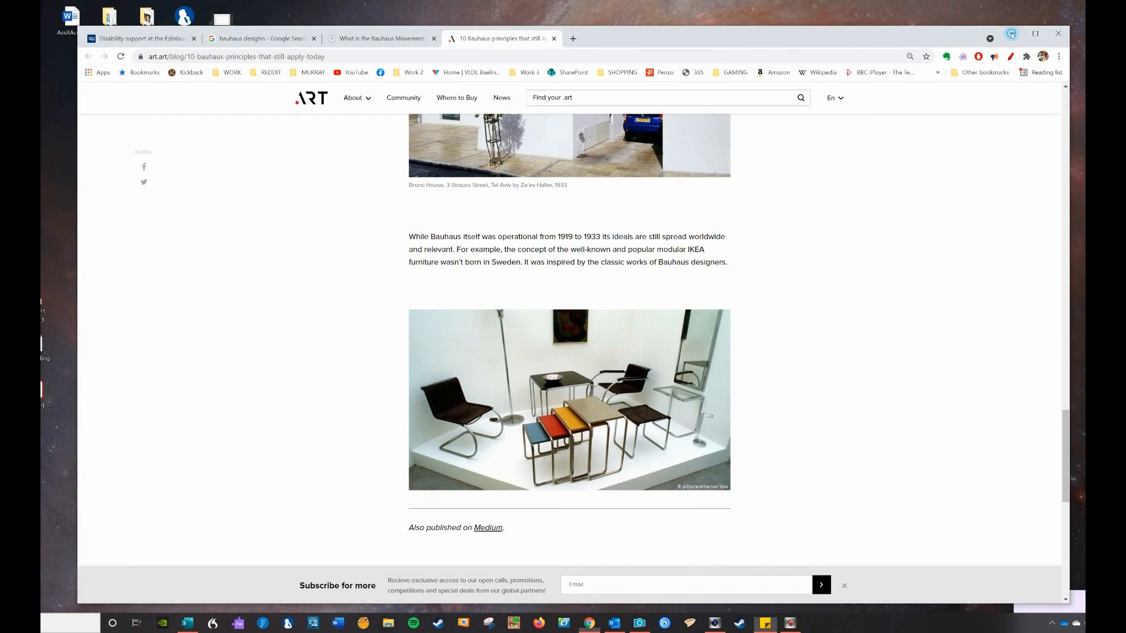
left_click(1012, 34)
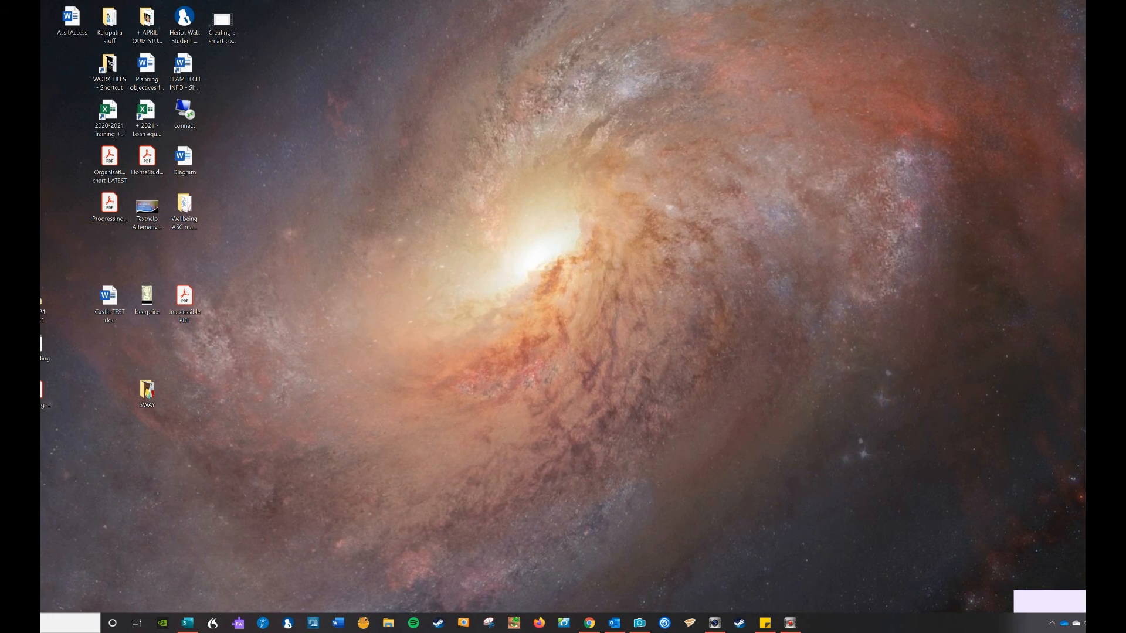